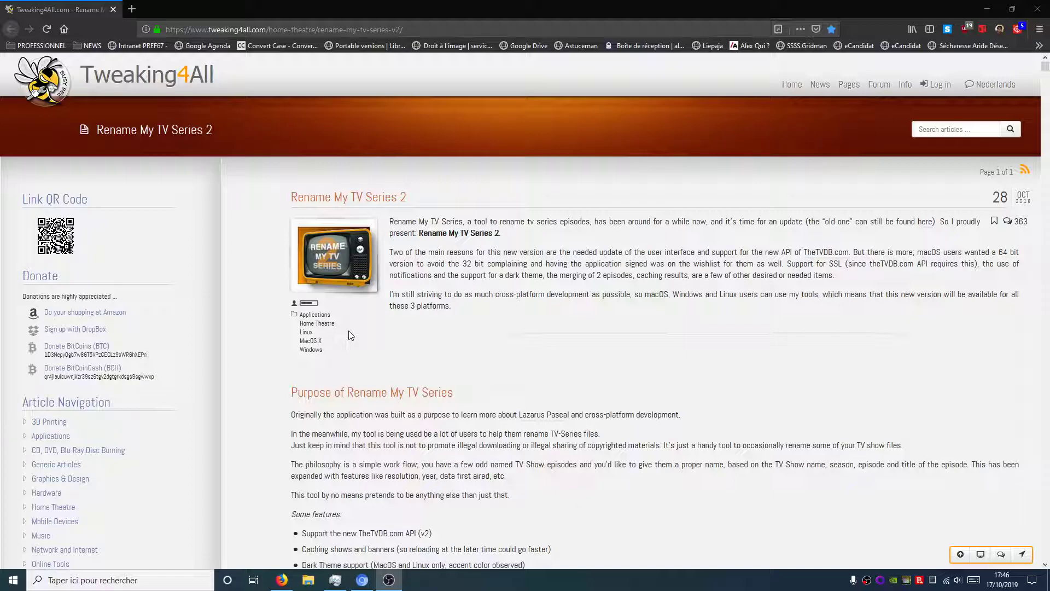
- Examine the Rename My TV Series 2 page down to its macOS, Windows and Linux download options
scroll(351, 334, down, 5)
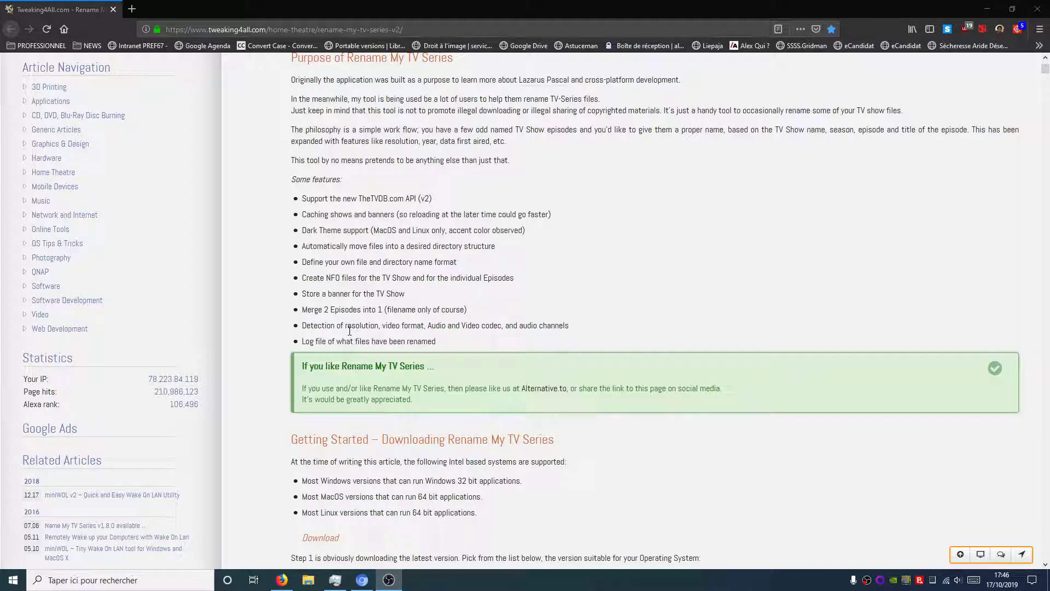
scroll(487, 175, down, 8)
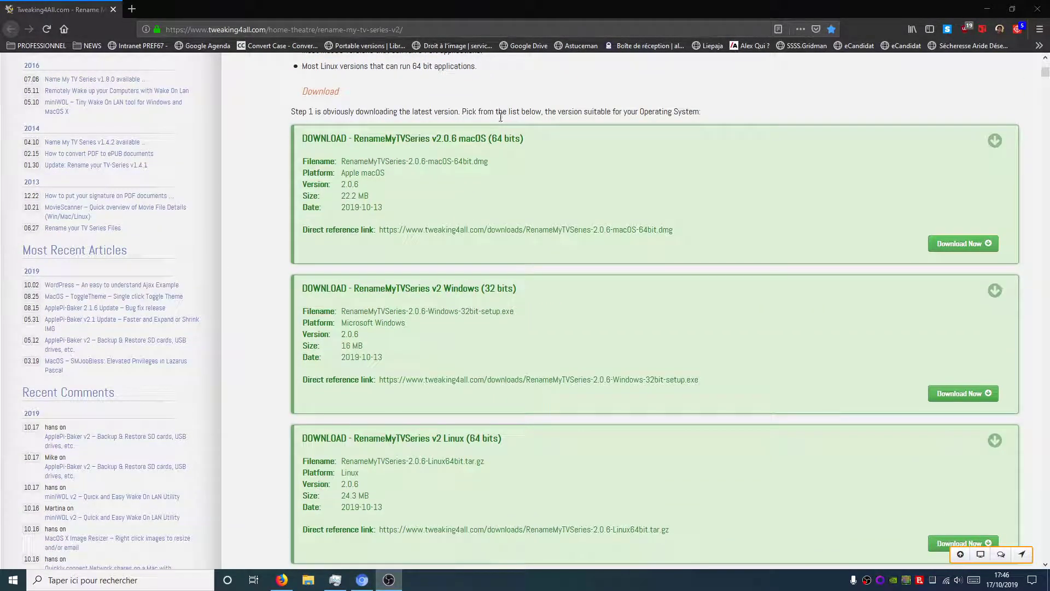
click(451, 288)
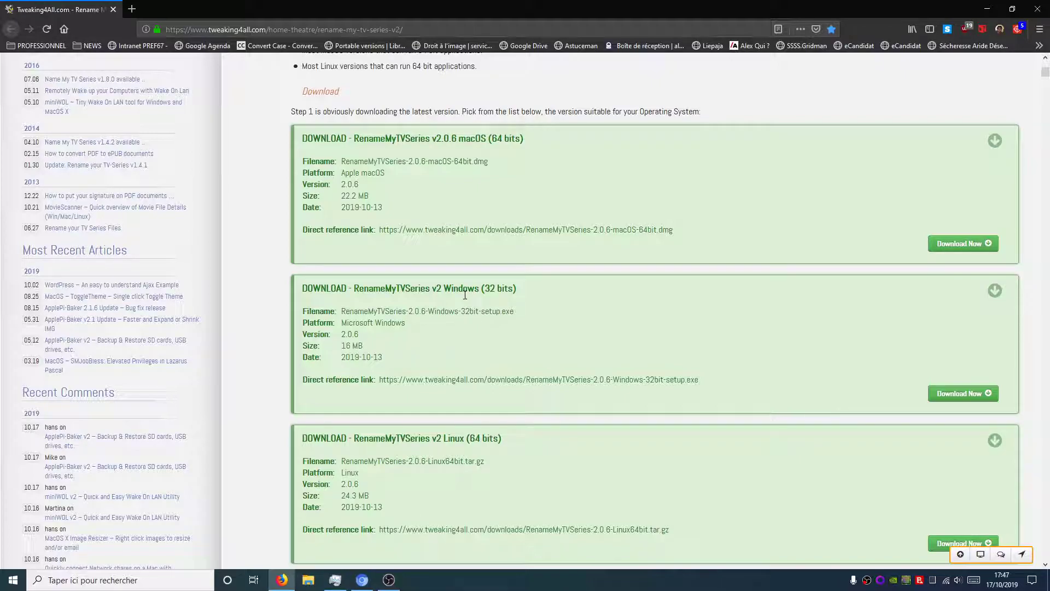
- Find the installed Rename My TV Series application on the computer and switch to it
click(104, 587)
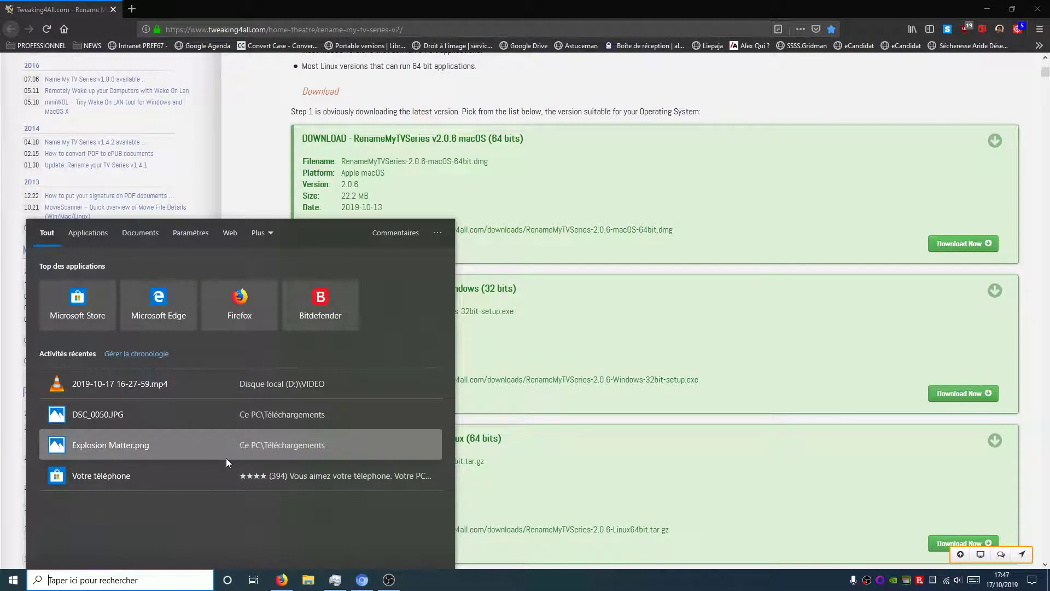
text(rename)
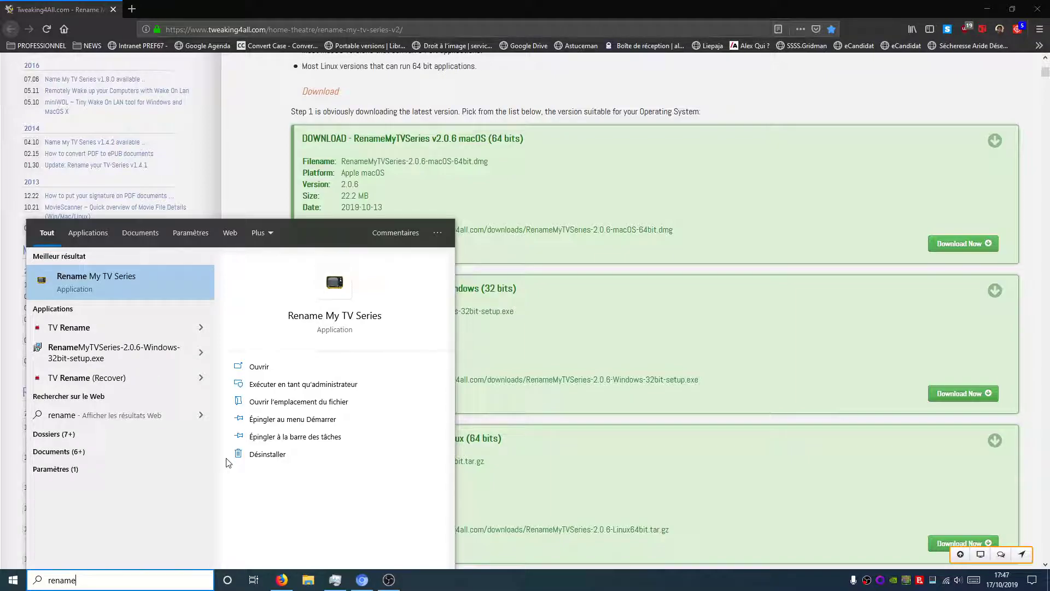
key(Return)
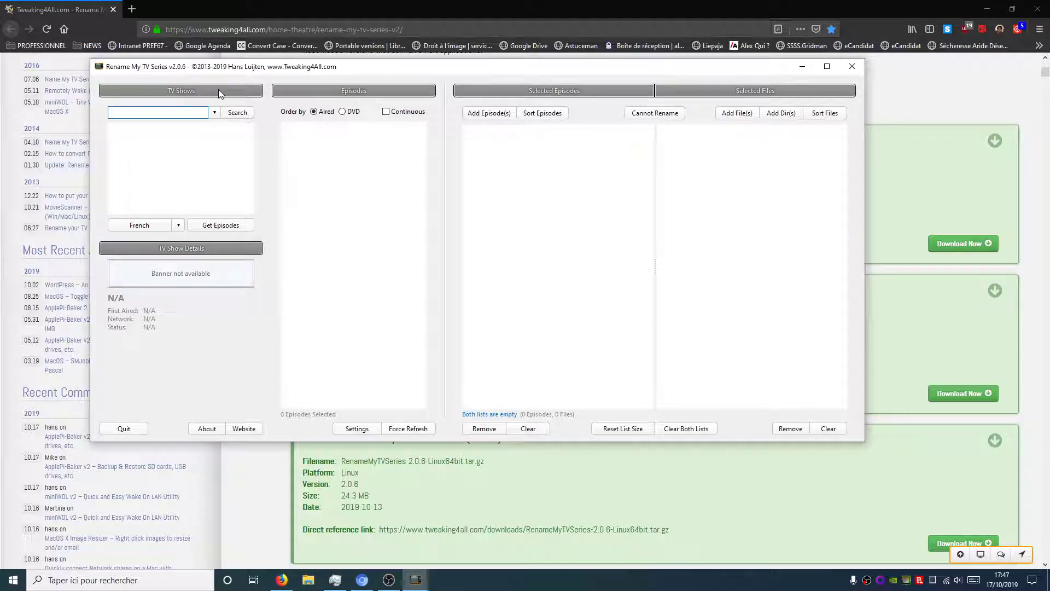
- Search for the show "new york unité spéciale" and order its episodes by DVD
text(new york unité spéciale)
click(238, 112)
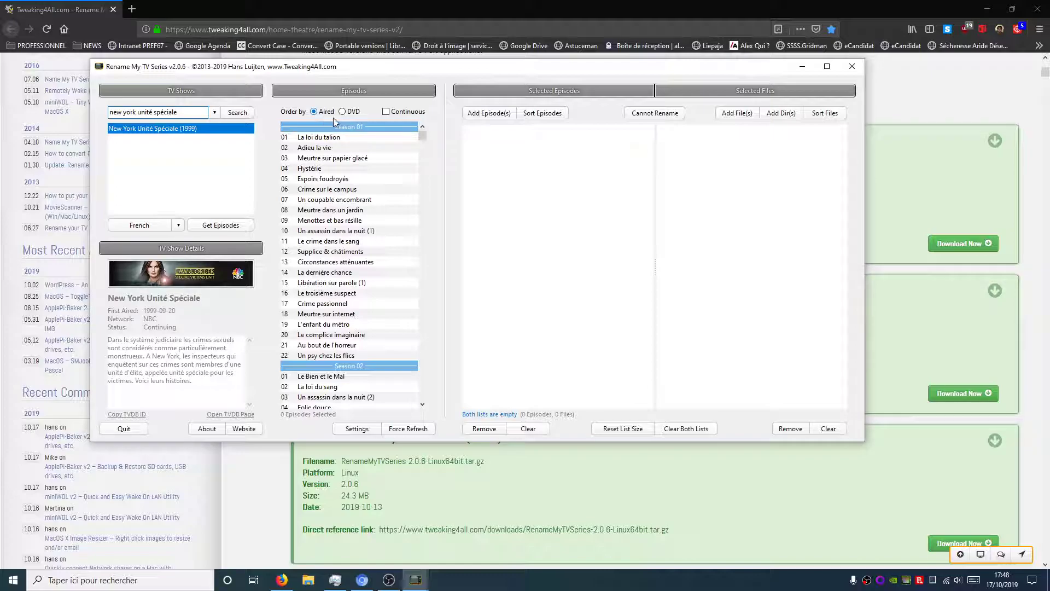
click(343, 112)
- Add all Season 01 episodes, from "La loi du talion" to "Un psy chez les flics", to the selected episodes
scroll(328, 306, down, 10)
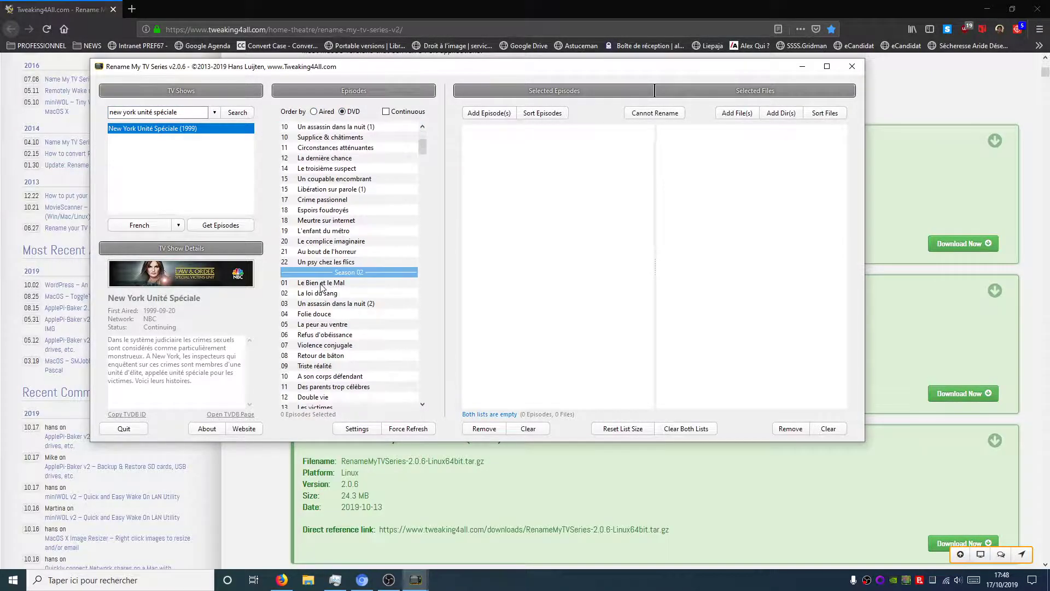
scroll(323, 290, up, 10)
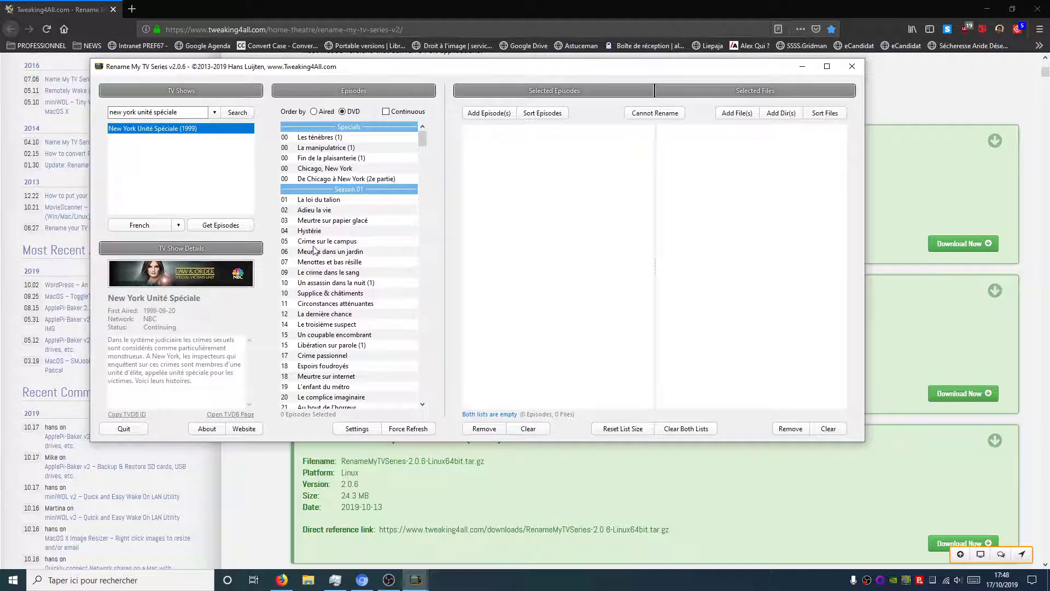
click(342, 203)
scroll(328, 396, down, 3)
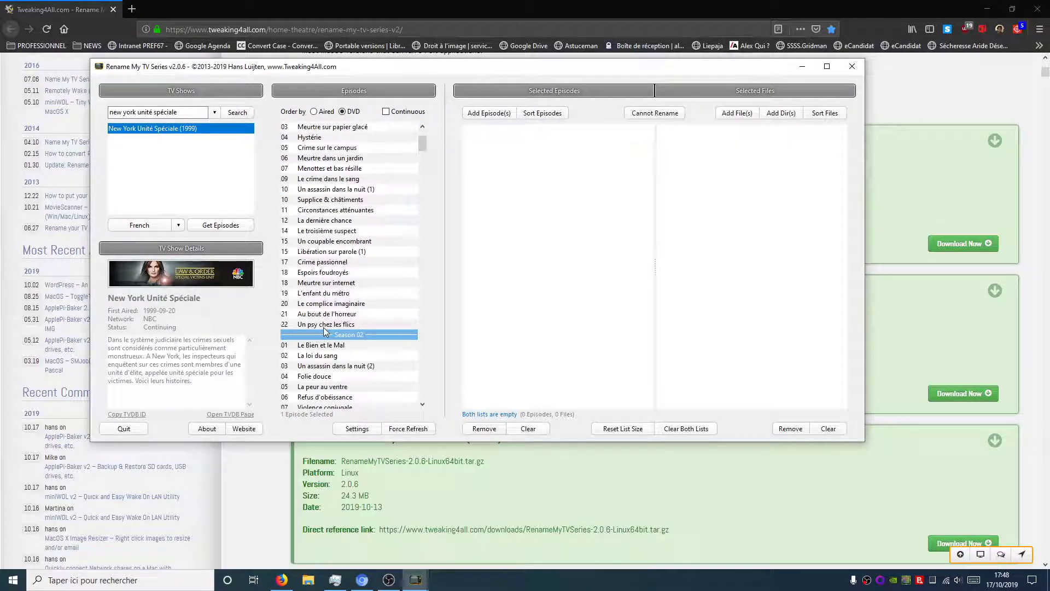
shift+click(323, 325)
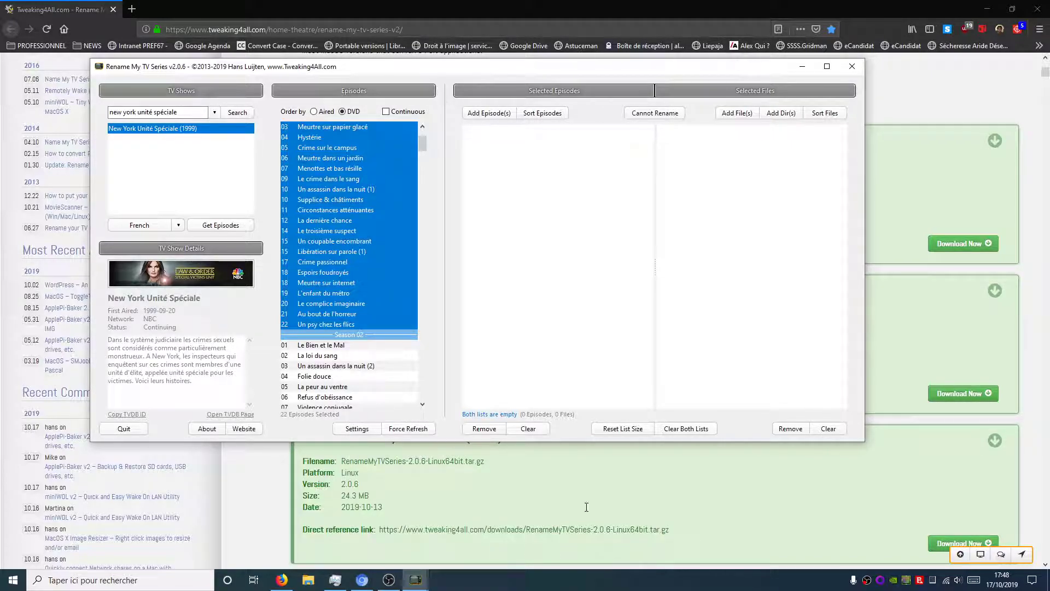
click(487, 113)
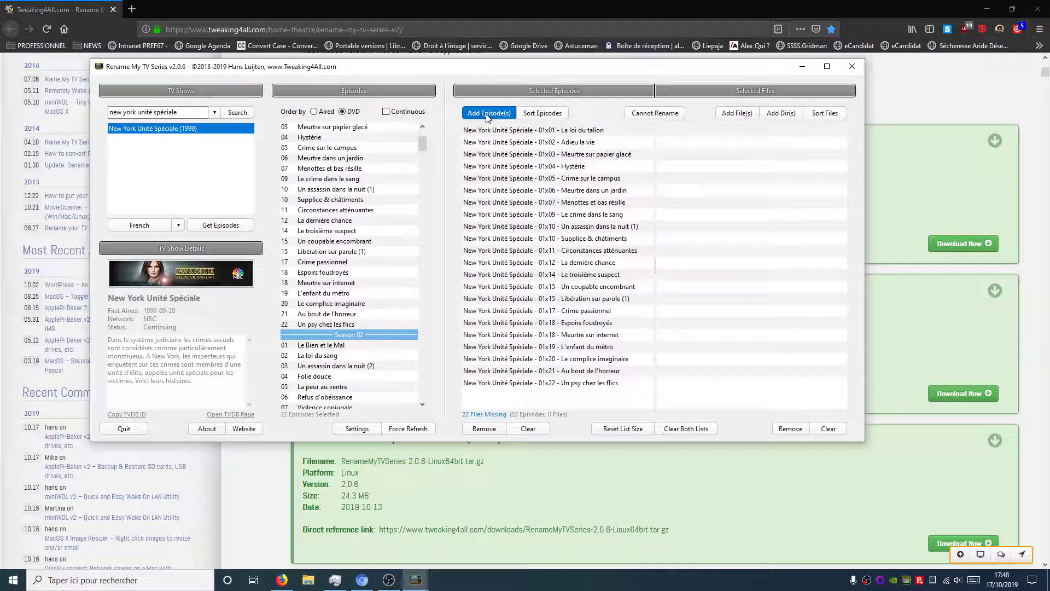
click(489, 133)
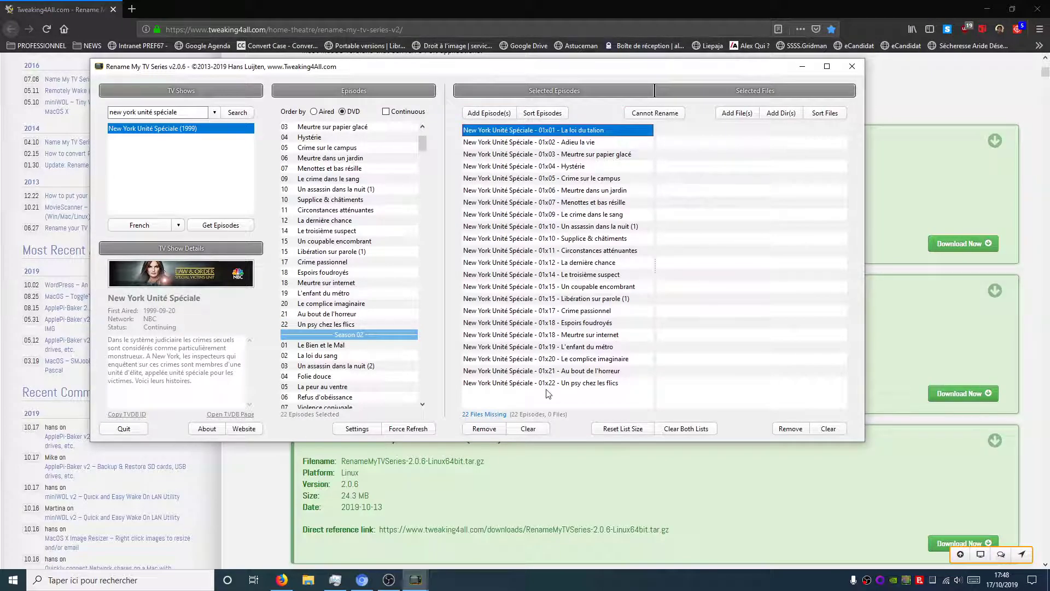
click(523, 143)
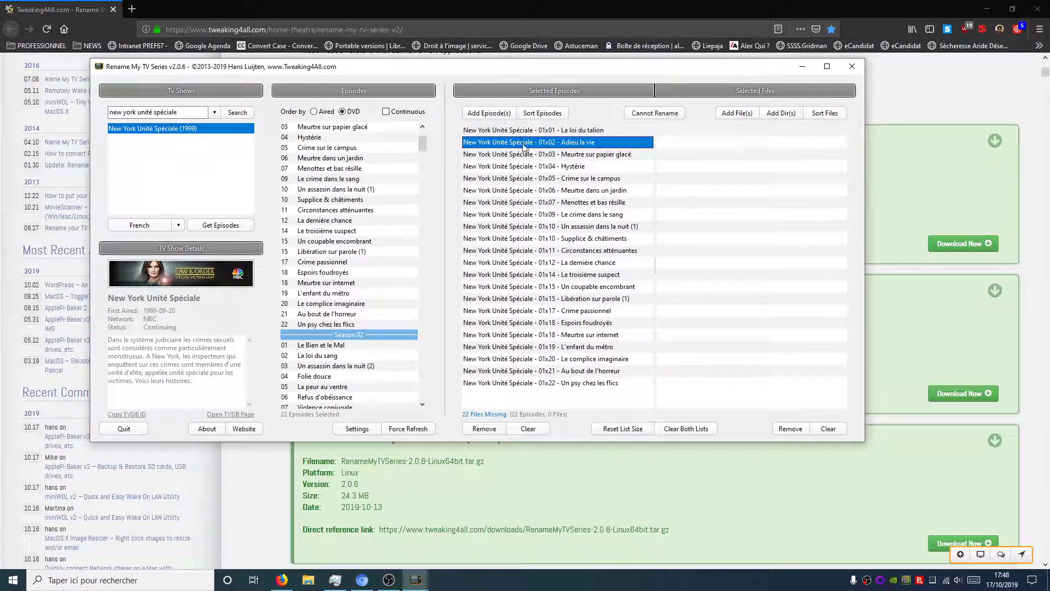
click(528, 156)
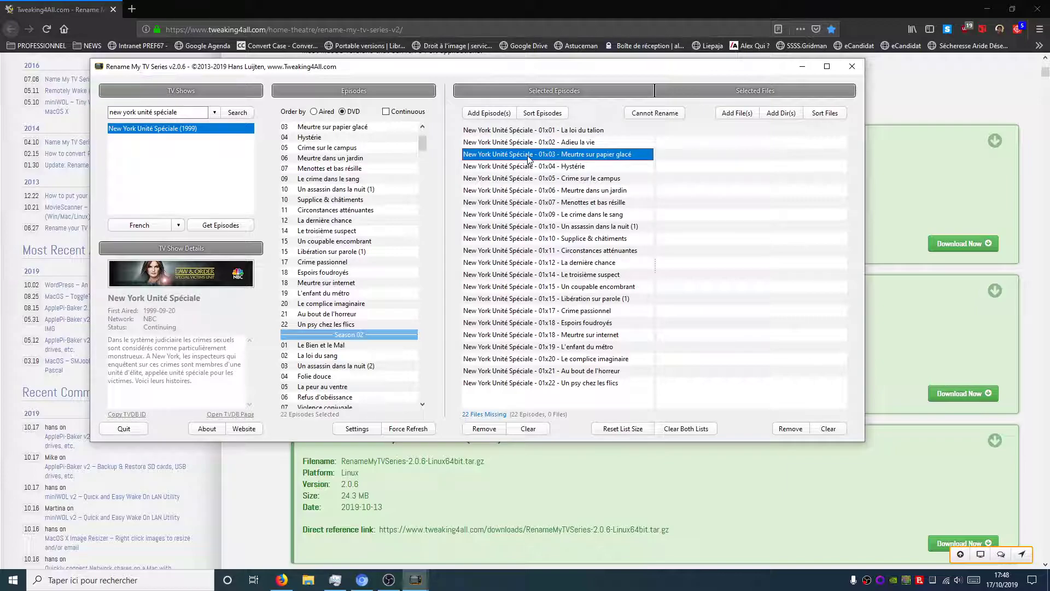
click(528, 167)
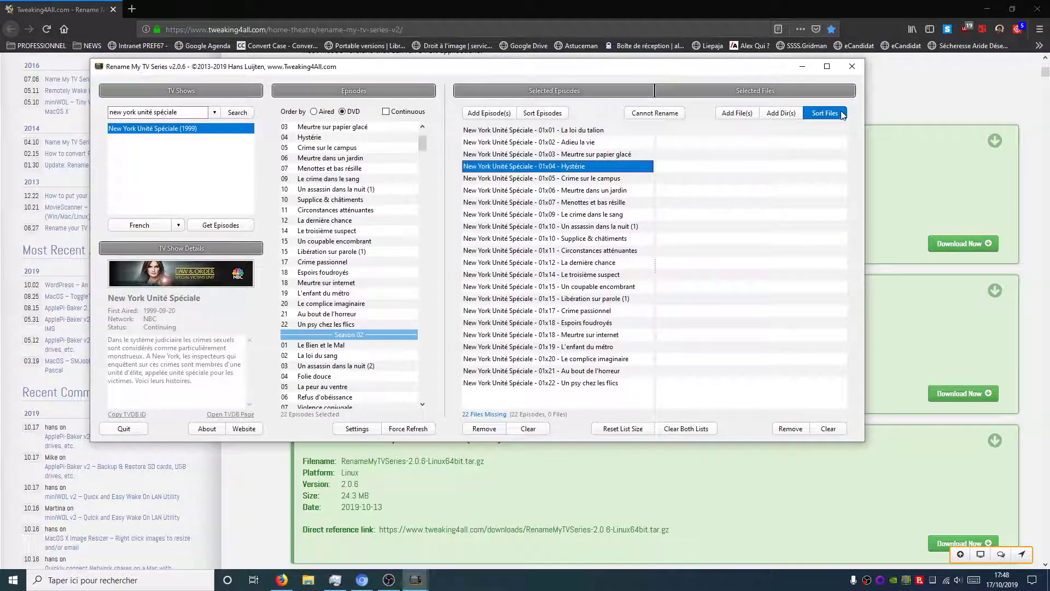
- Add the video directory FILM - SERIE\SERIE\NEW YORK UNITE SPECIALE\SAISON 1 from the publique network drive to the selected files
click(781, 113)
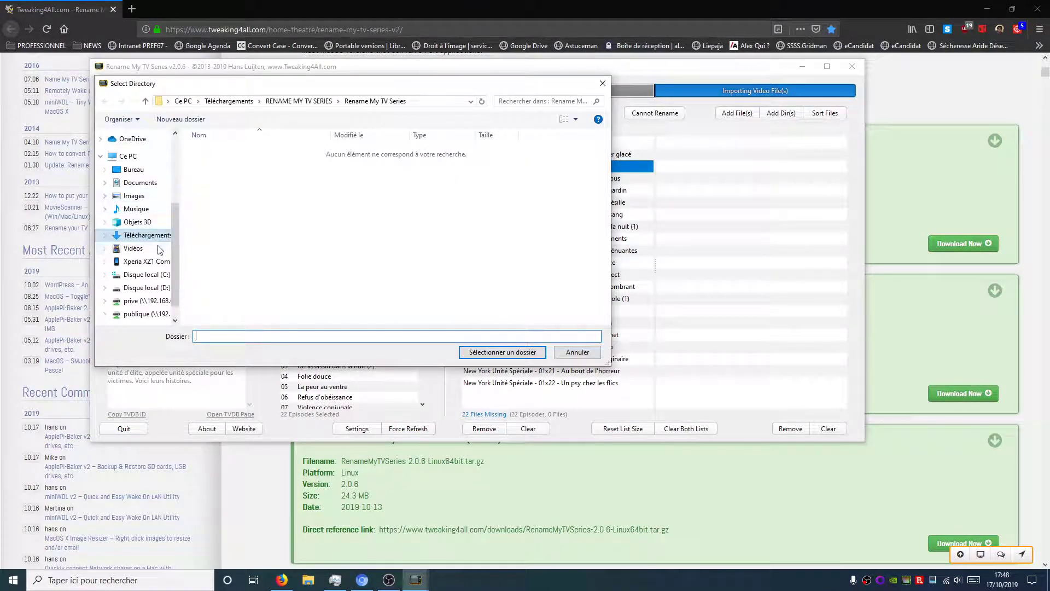
click(143, 313)
click(237, 153)
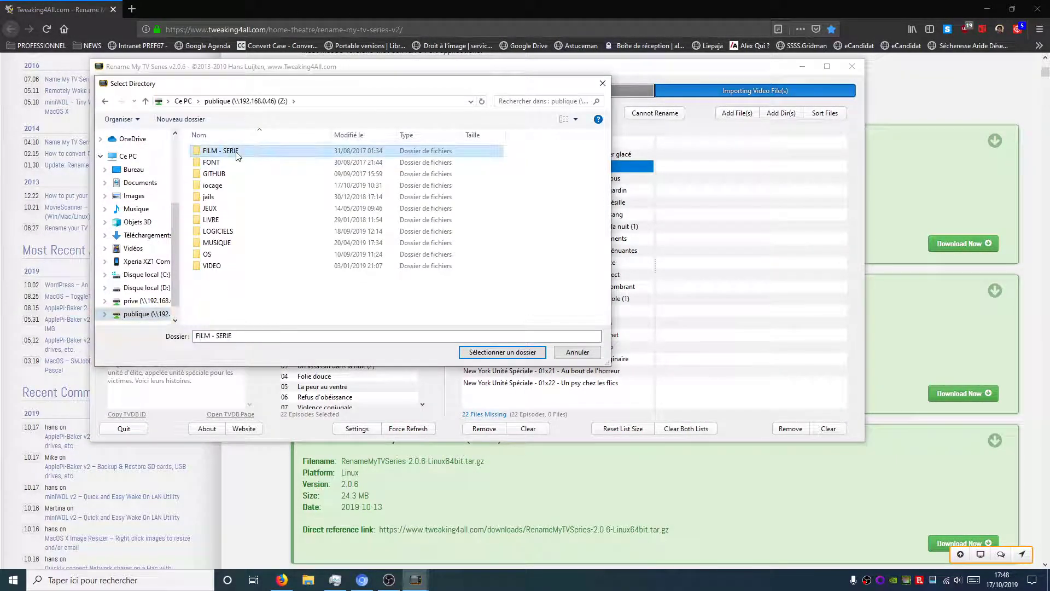
double_click(237, 152)
double_click(218, 163)
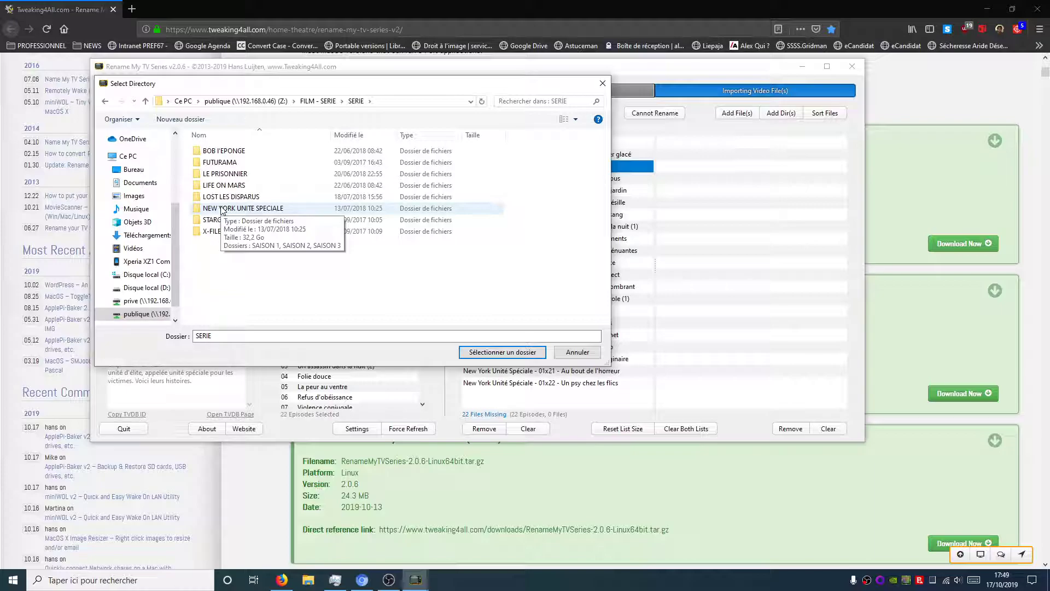
double_click(222, 208)
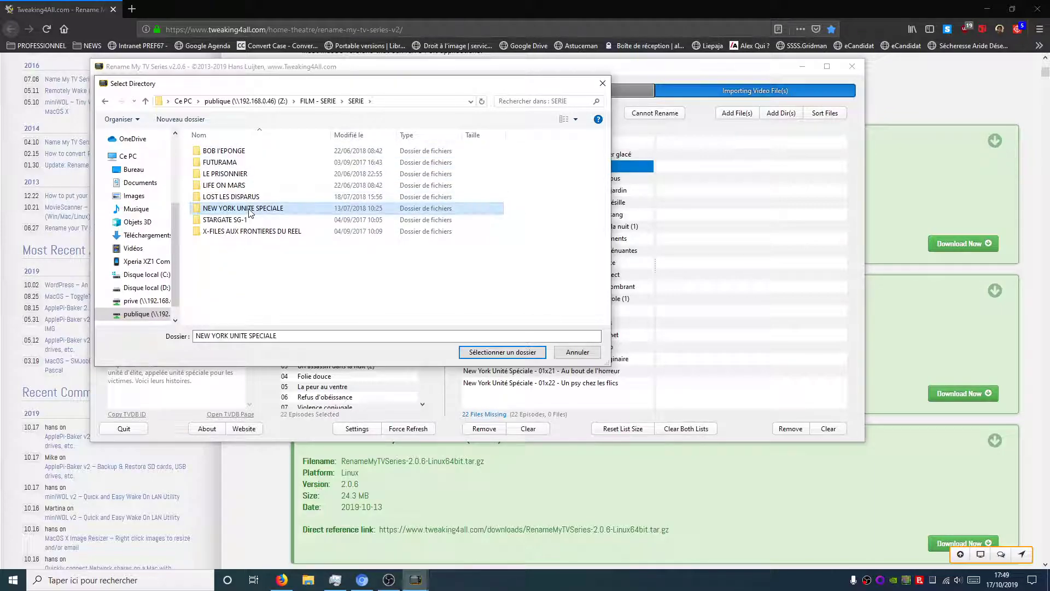
double_click(218, 153)
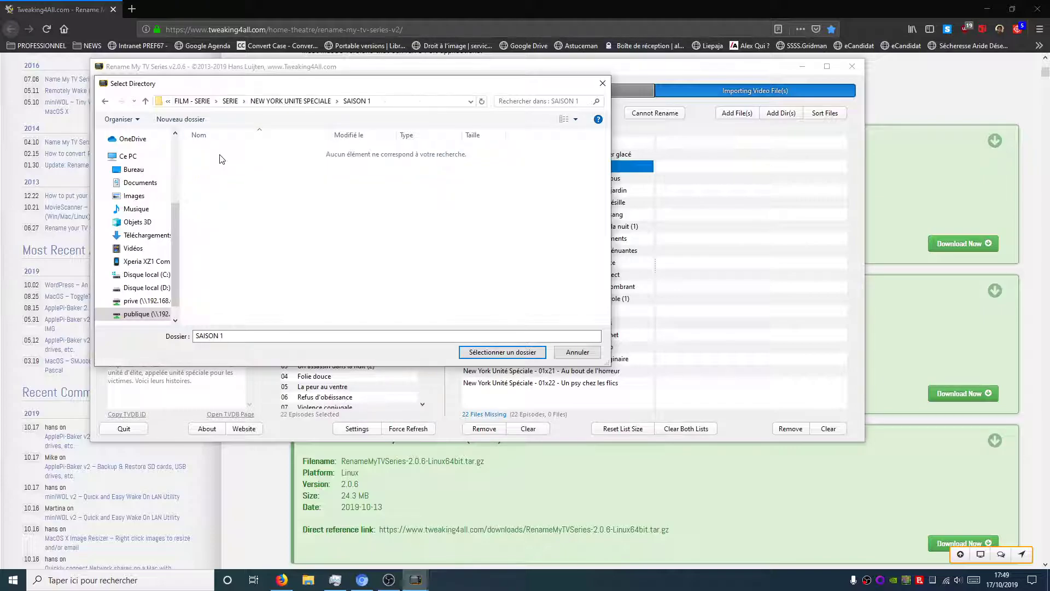
mouse_move(412, 87)
mouse_down()
mouse_move(188, 448)
mouse_move(521, 126)
mouse_move(431, 88)
mouse_up()
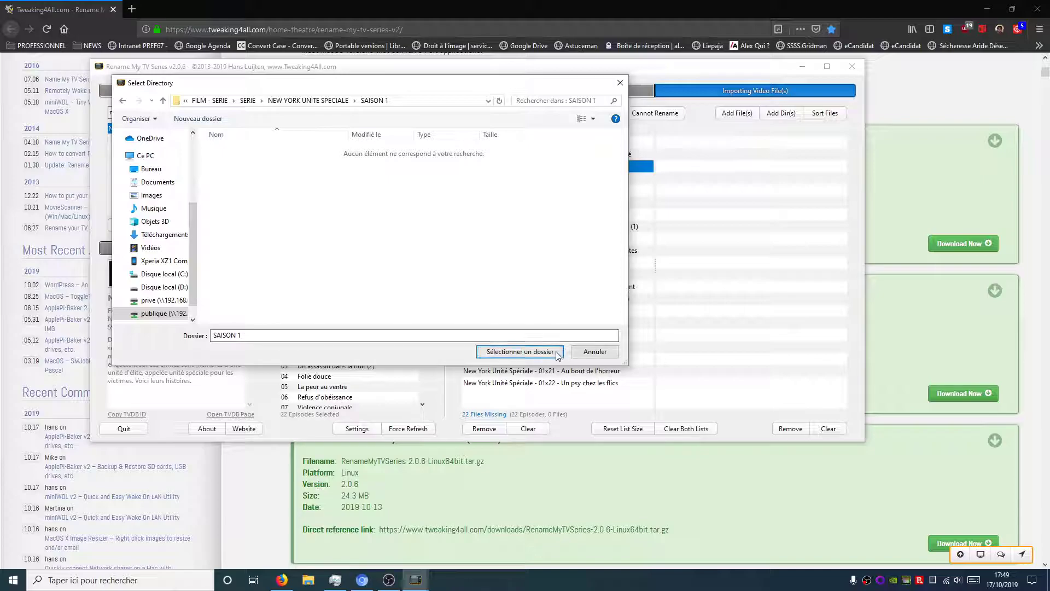
click(520, 352)
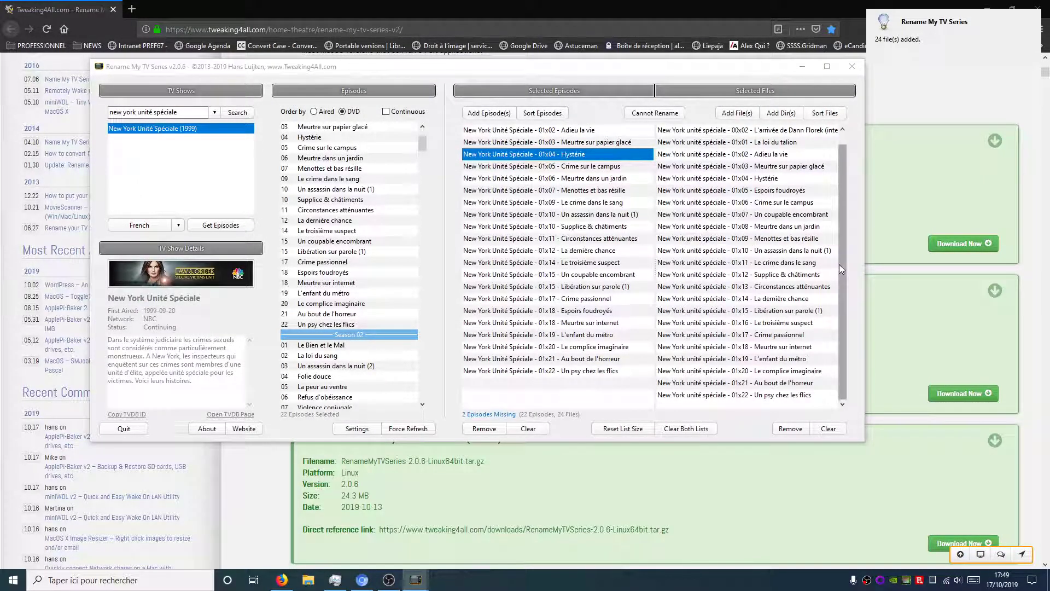
click(603, 385)
click(605, 398)
click(602, 389)
click(603, 397)
click(603, 386)
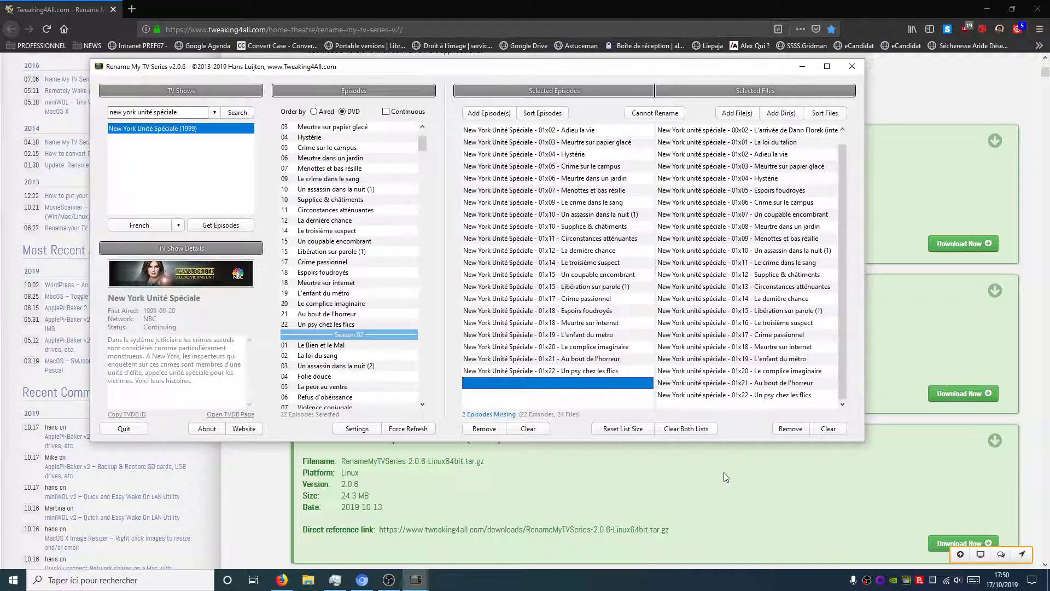
- Review the application preferences, close them, and compare the start of the selected episode and file lists
click(358, 428)
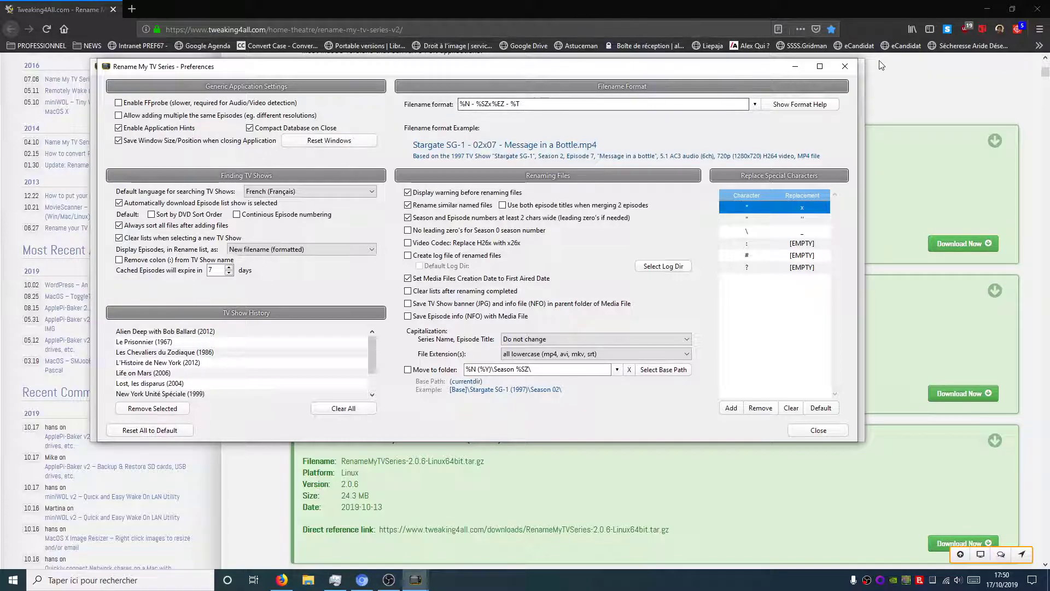
click(846, 67)
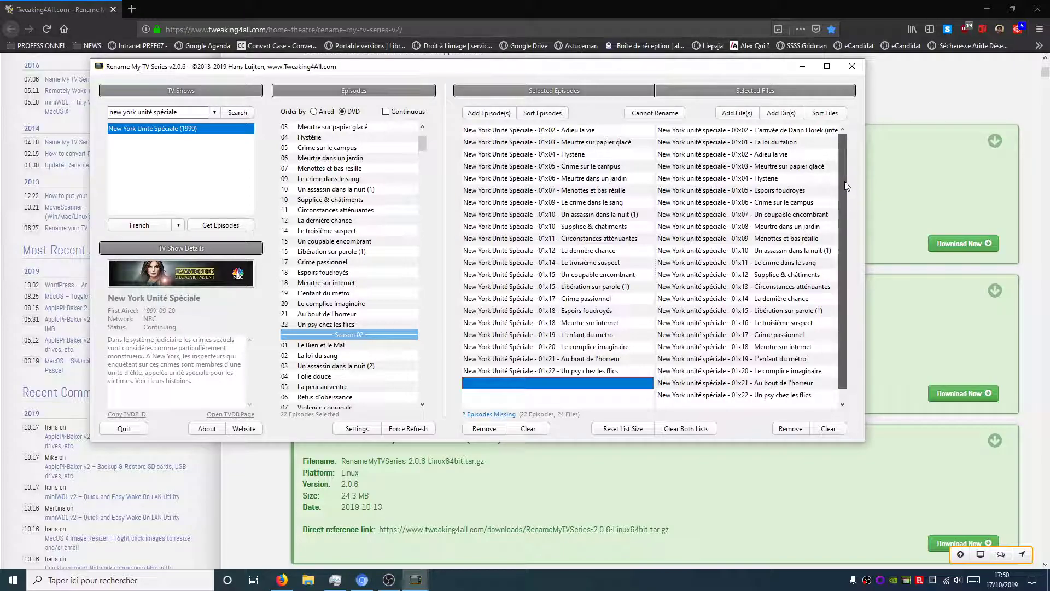
scroll(773, 182, up, 1)
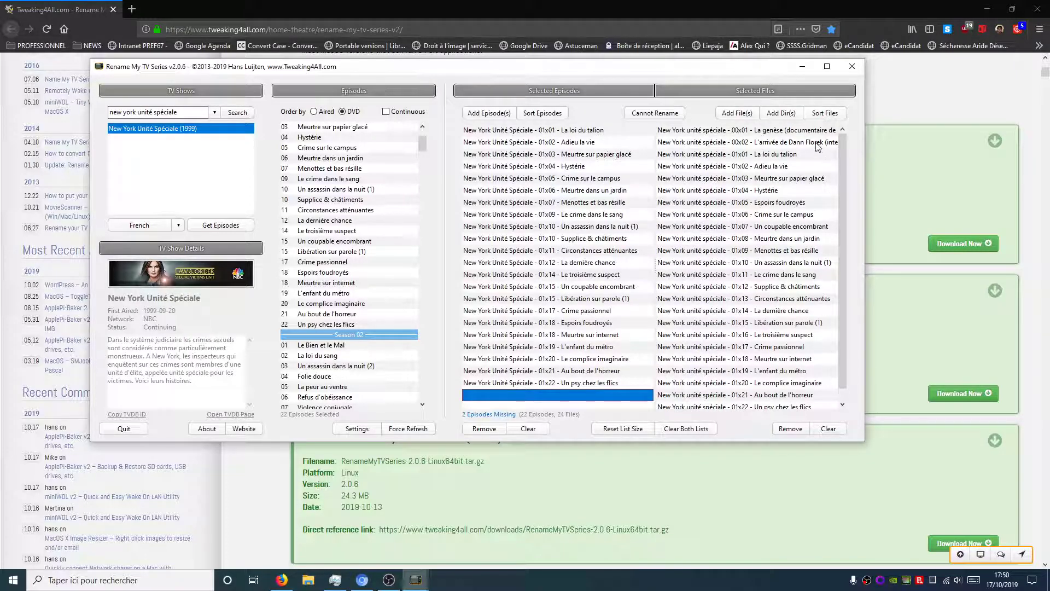
scroll(848, 229, down, 1)
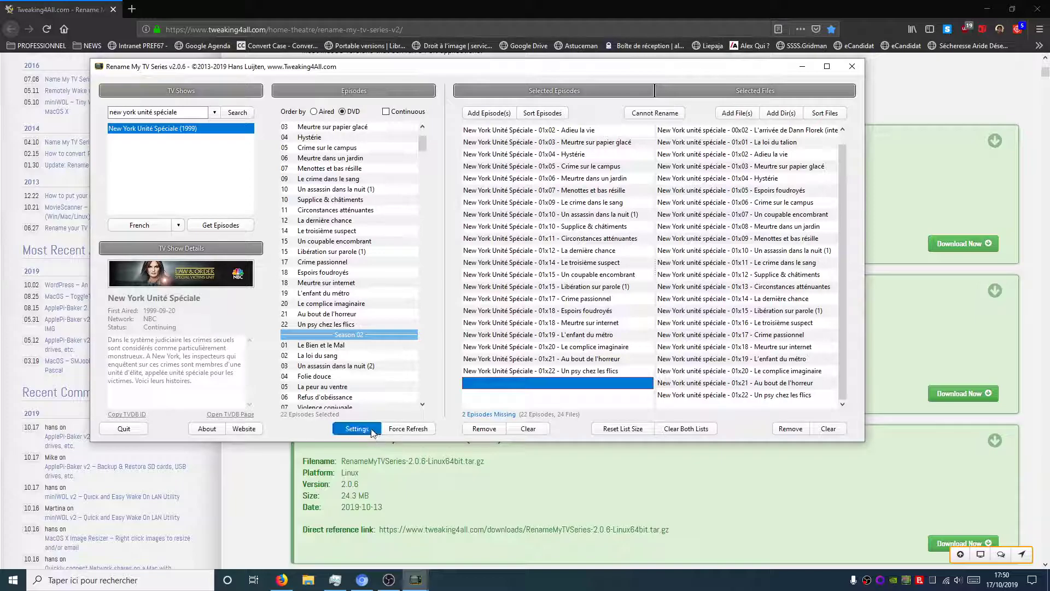
- Compare the preferences' filename format and its presets with the listed episode names, then close the preferences
click(338, 428)
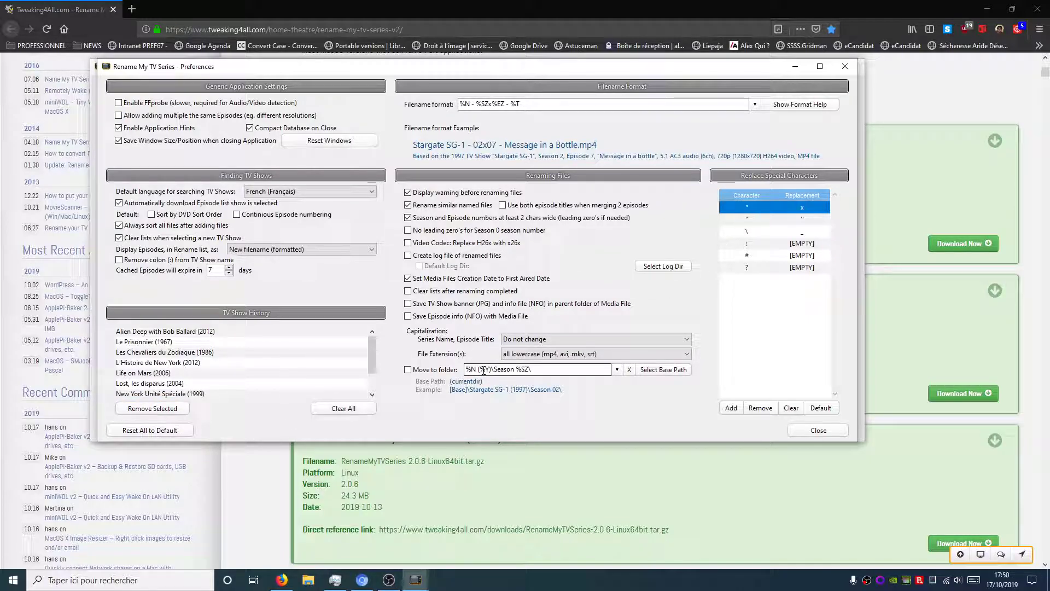
drag(517, 68, 539, 290)
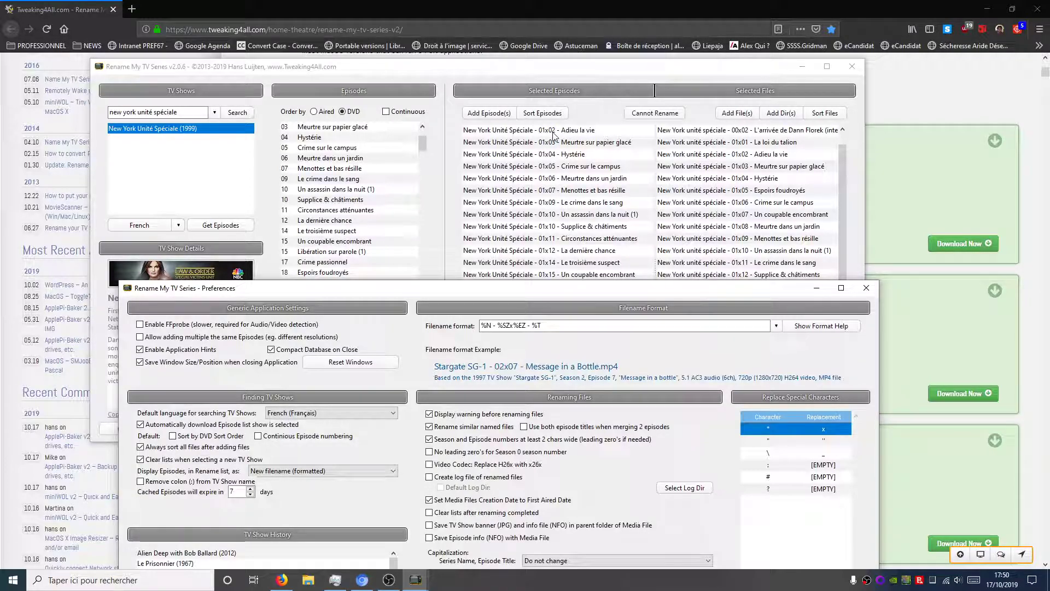
drag(565, 291, 552, 109)
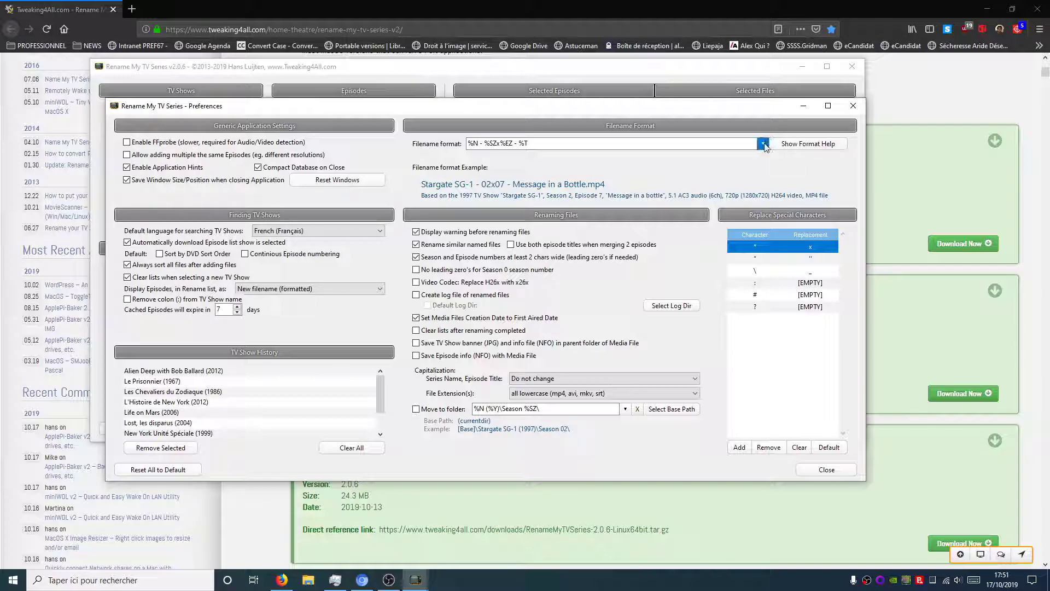
click(764, 143)
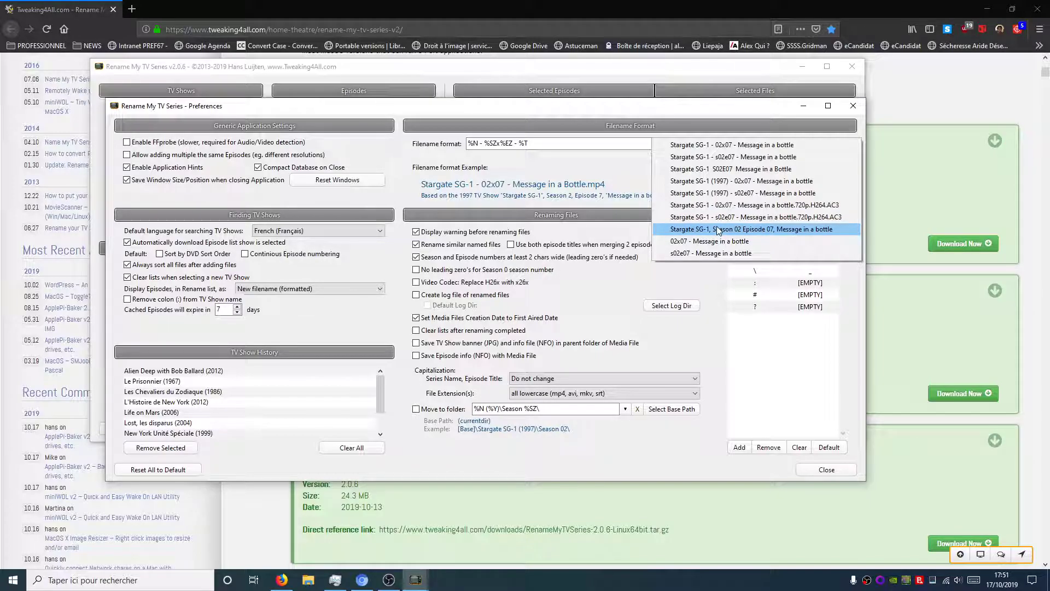
click(700, 194)
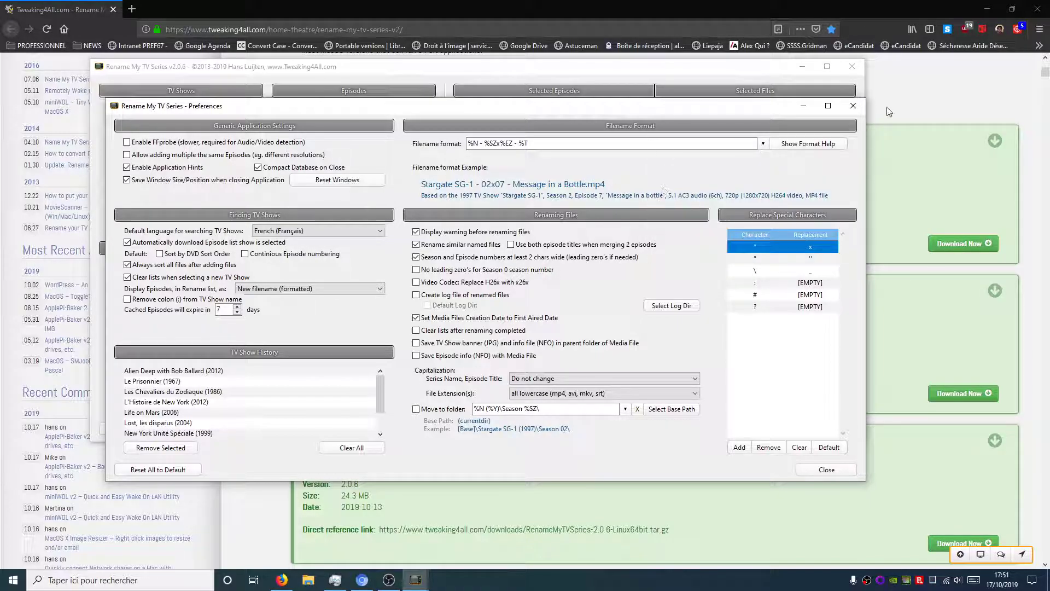
click(853, 106)
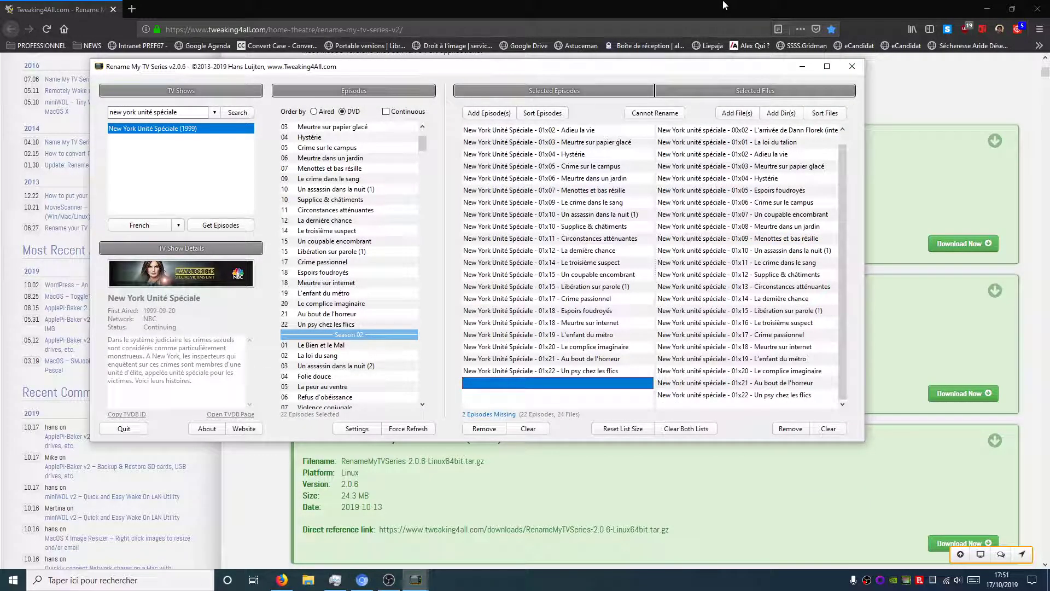